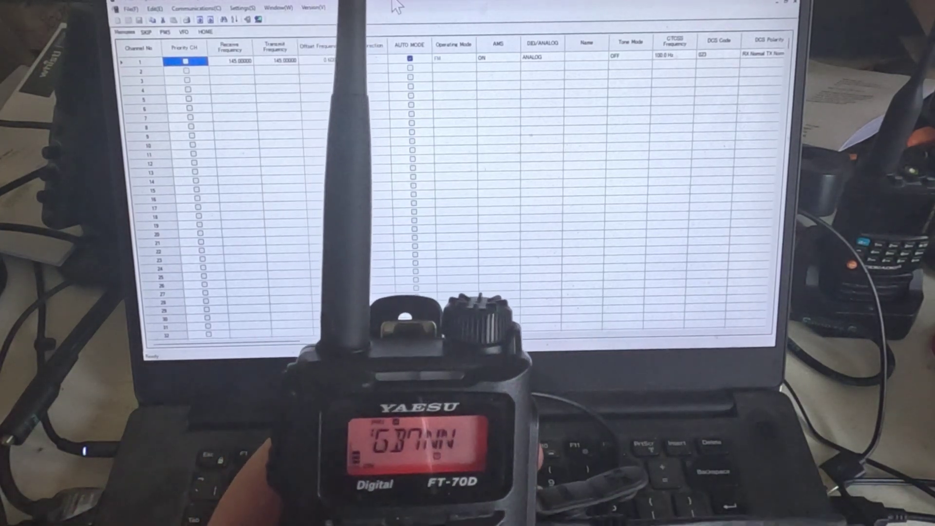
Cancel the first download attempt, then detect and confirm the radio's COM port with Determine.
left_click(204, 8)
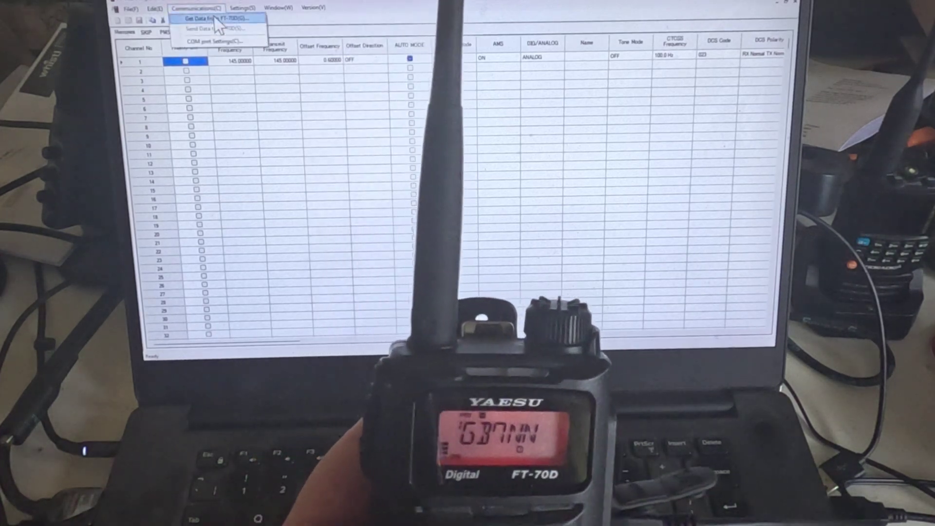
left_click(217, 20)
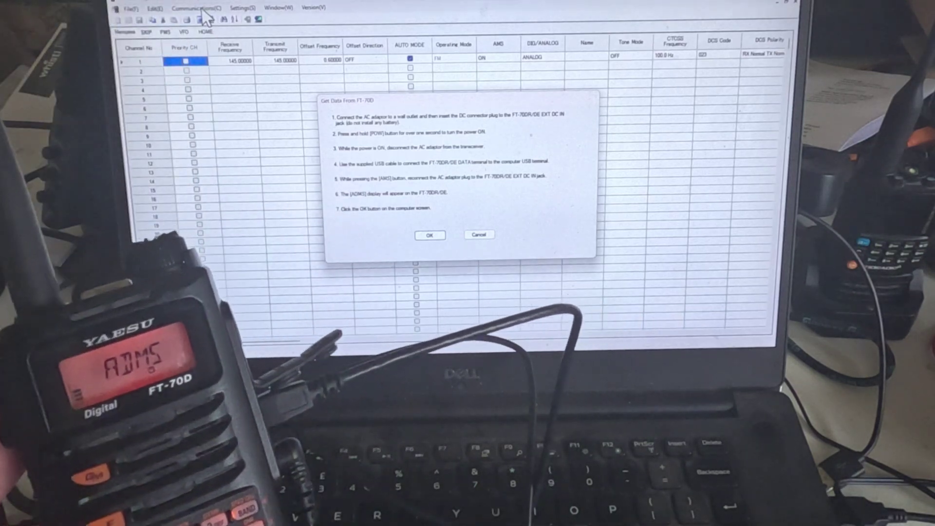
left_click(480, 235)
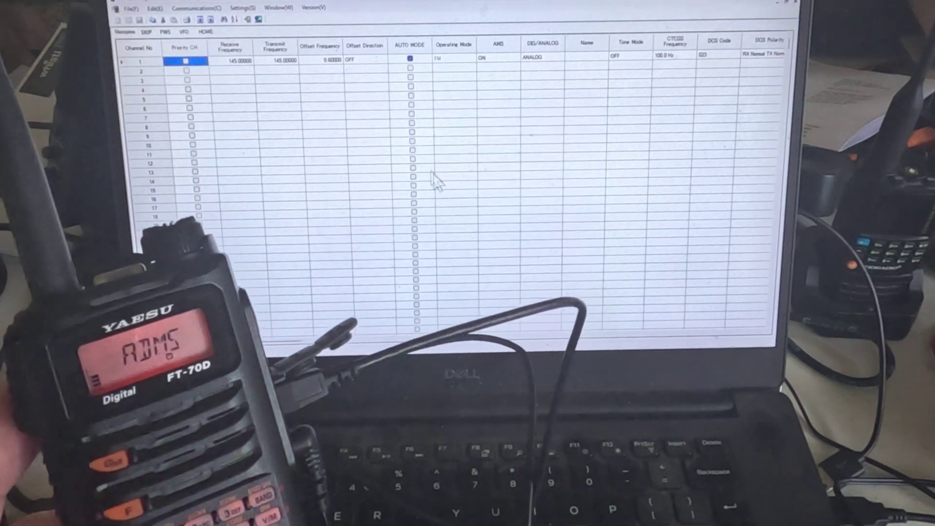
left_click(197, 8)
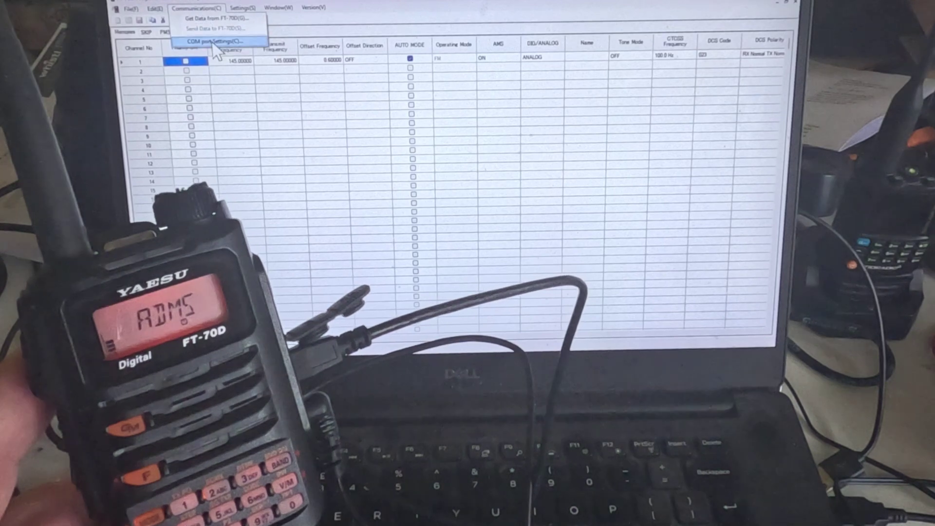
left_click(214, 42)
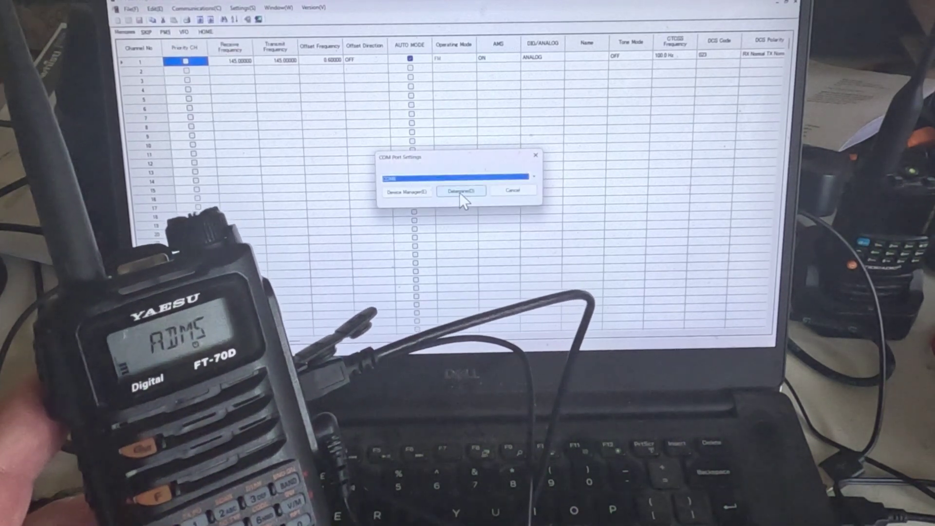
left_click(460, 192)
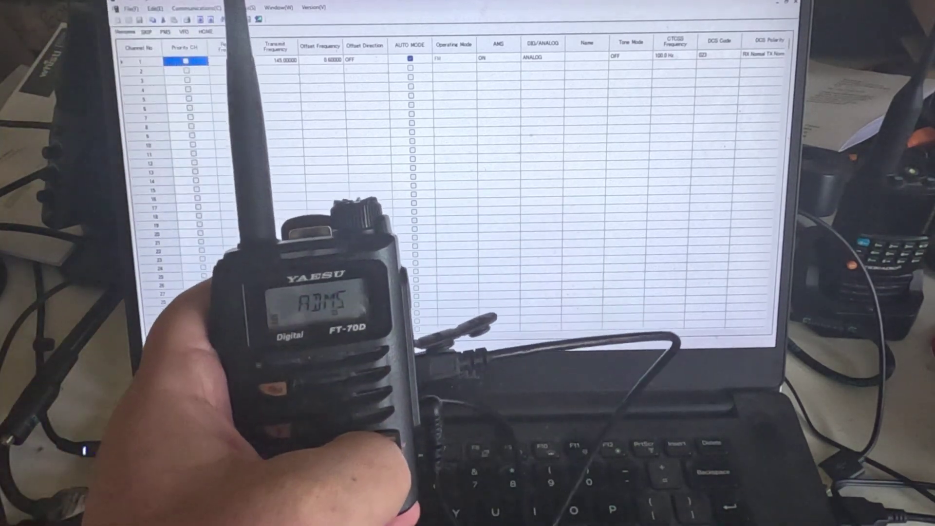
Read the 16 memory channels, GB7NN through HANOUT, from the FT-70D into the grid.
left_click(184, 8)
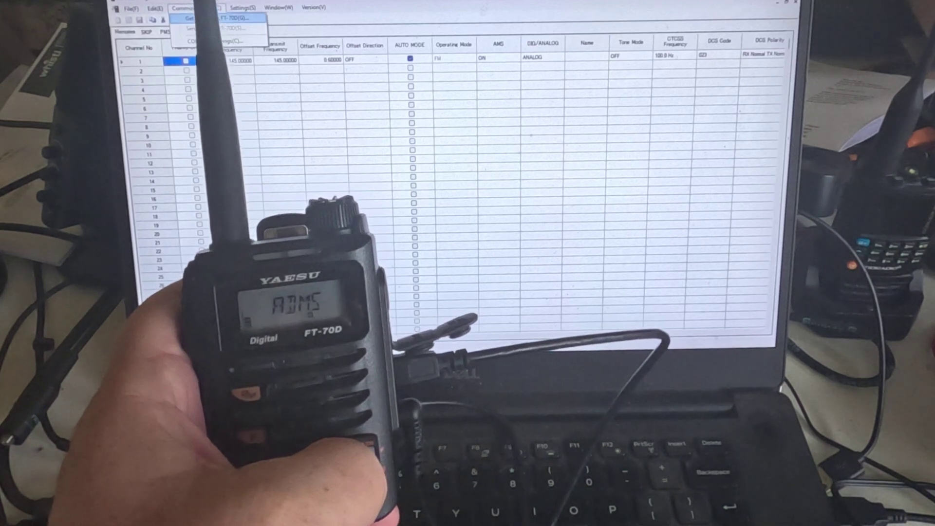
left_click(205, 18)
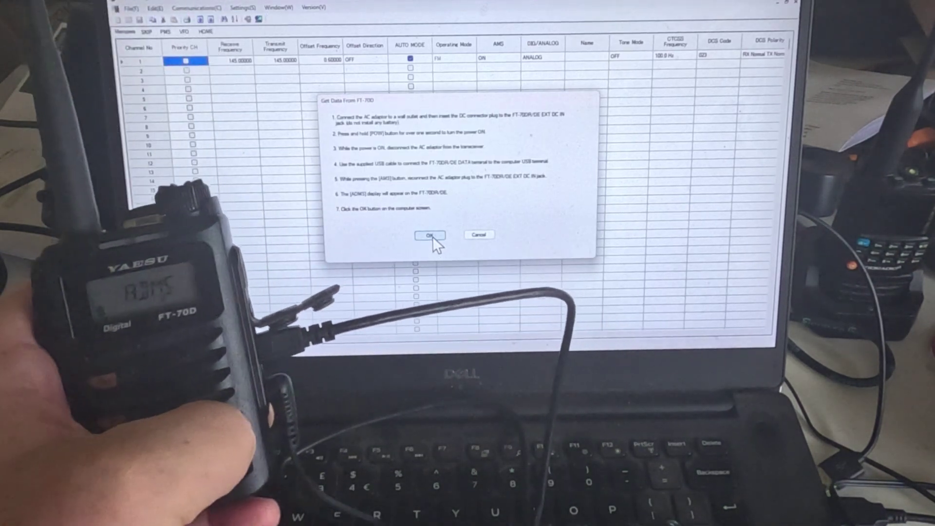
left_click(432, 235)
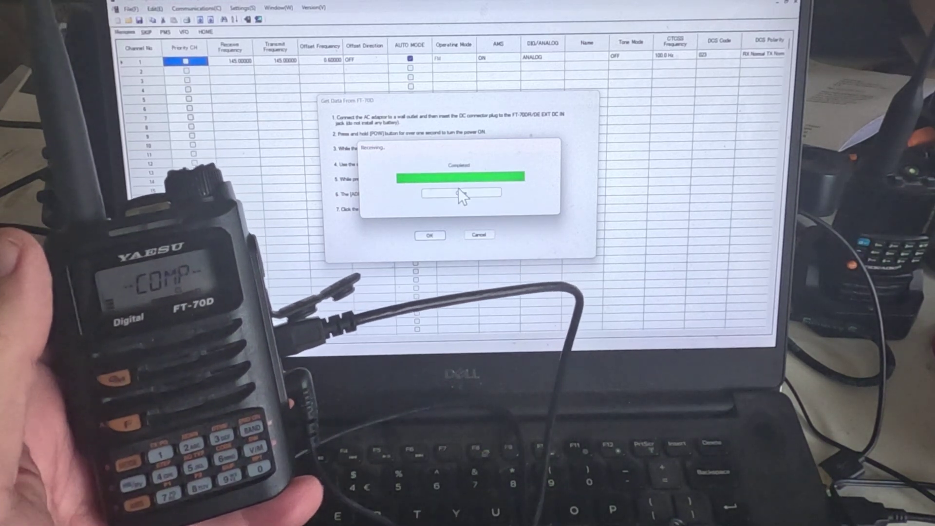
left_click(460, 192)
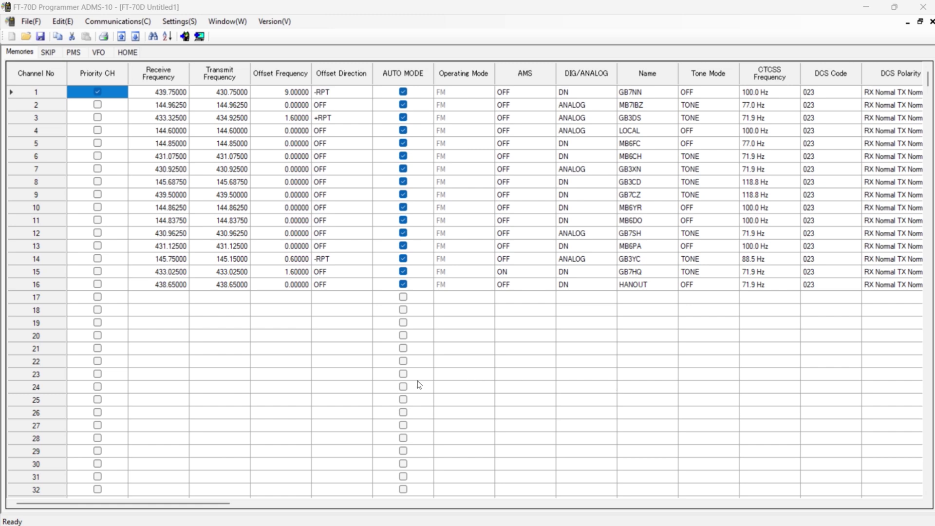
left_click(176, 25)
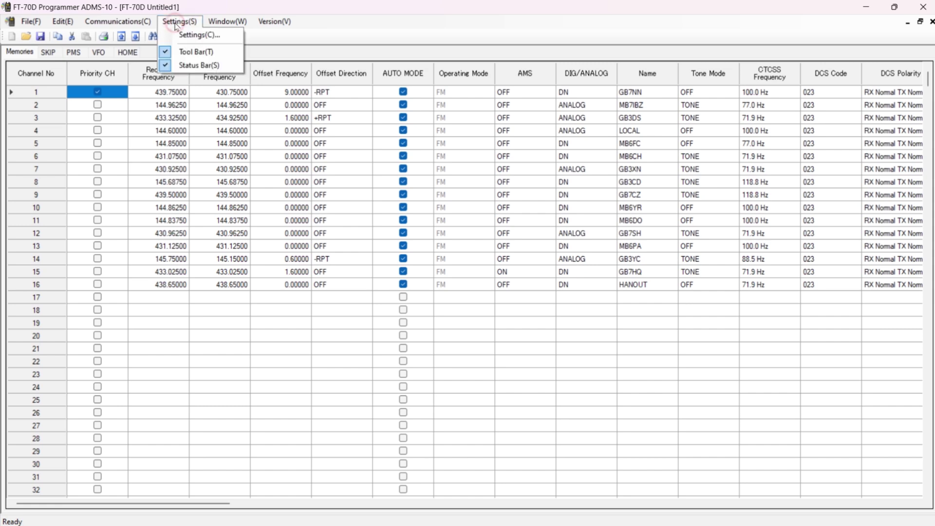
left_click(187, 37)
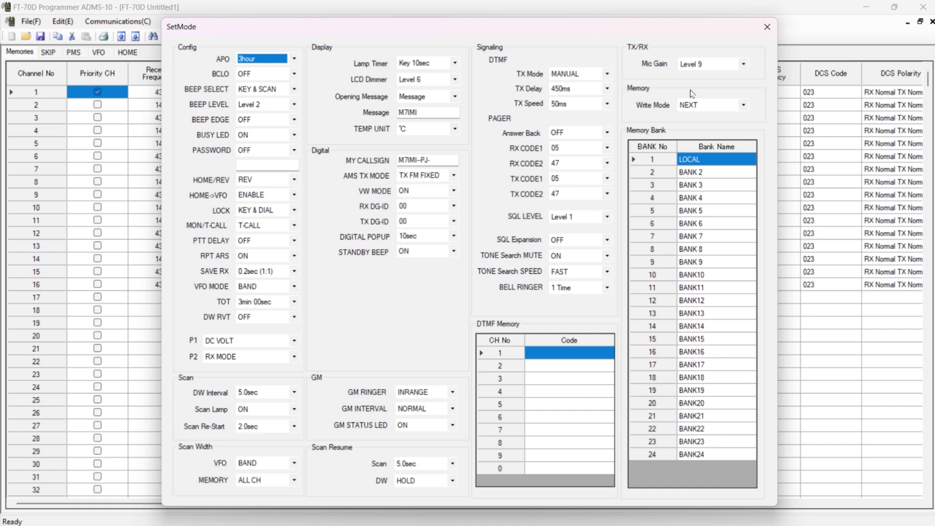
left_click(772, 29)
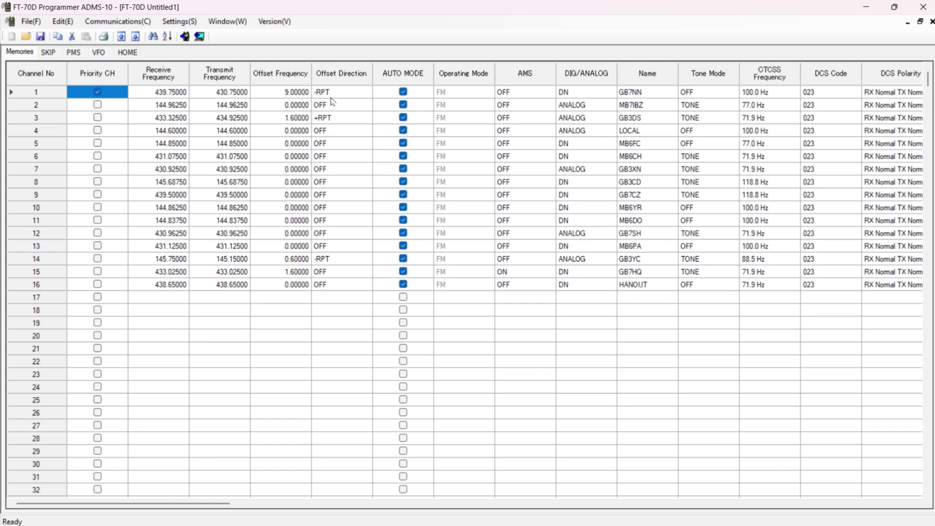
Keep channel 1's AMS at OFF and change channel 15 (GB7HQ) AMS from ON to OFF.
left_click(524, 94)
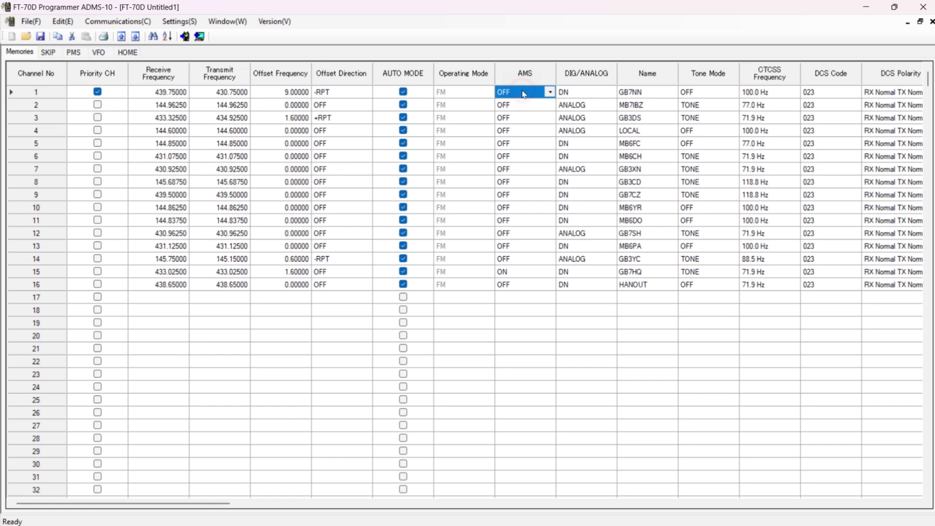
left_click(550, 94)
left_click(550, 94)
left_click(523, 276)
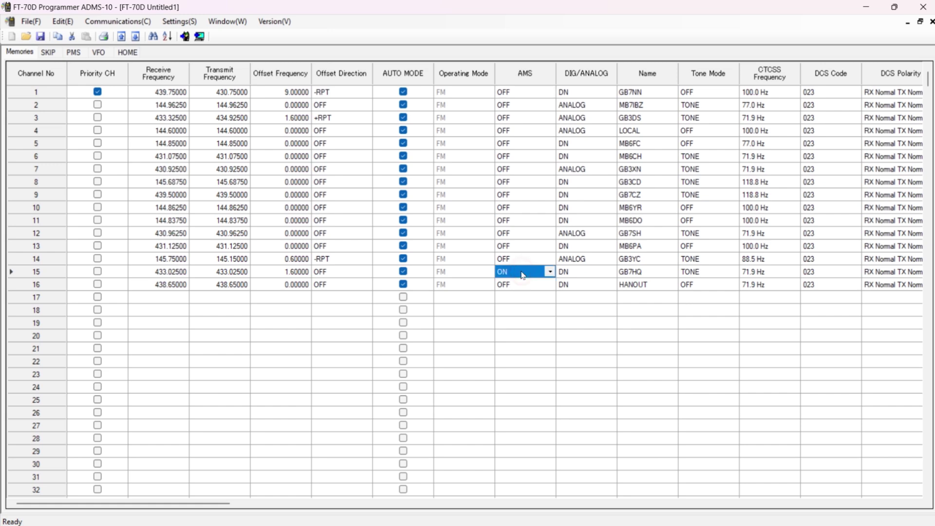
left_click(549, 273)
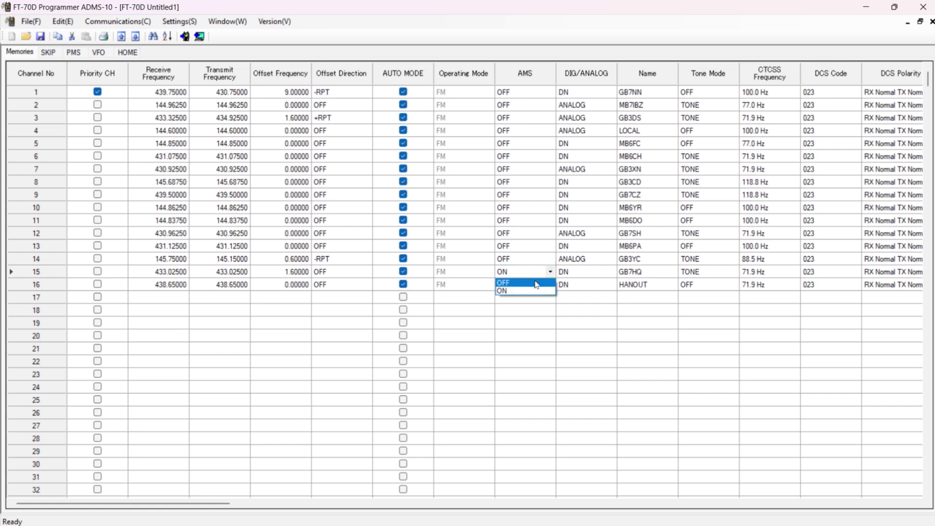
left_click(537, 283)
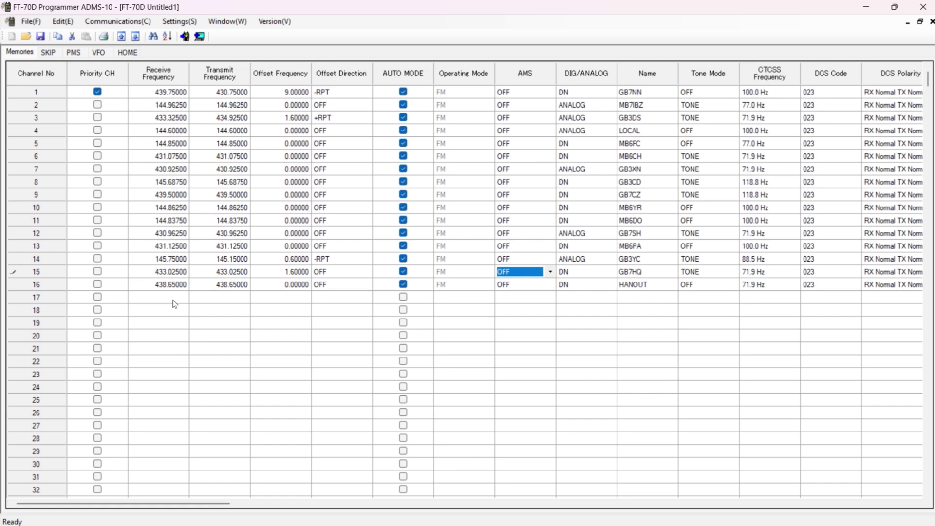
left_click_drag(205, 503, 518, 525)
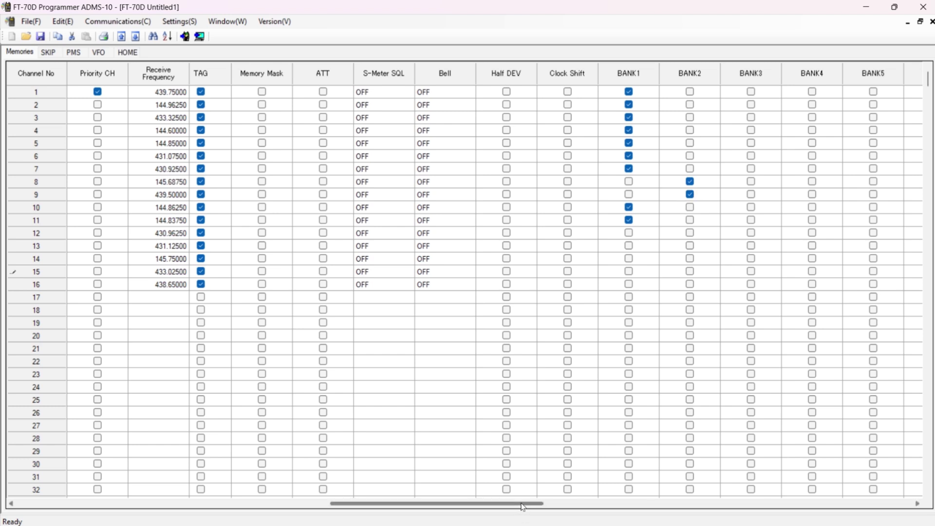
left_click_drag(522, 507, 296, 508)
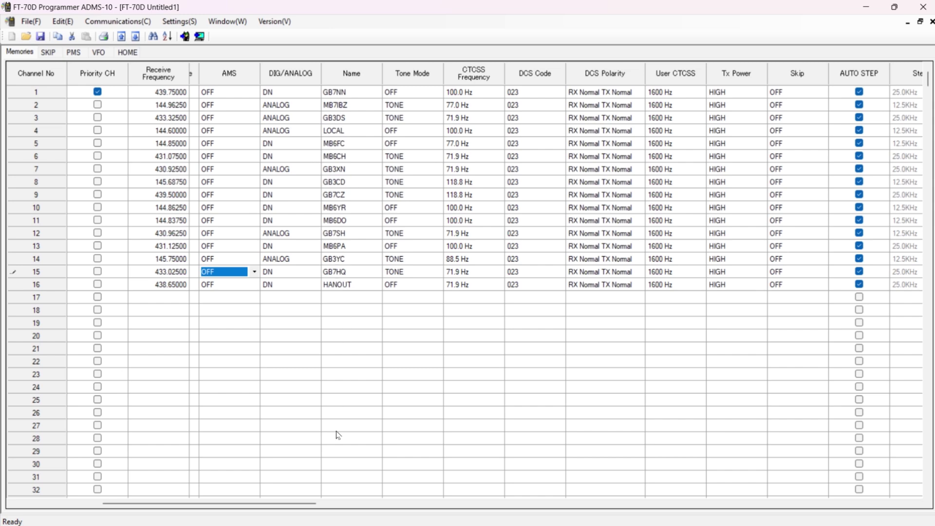
scroll(326, 450, "left", 3)
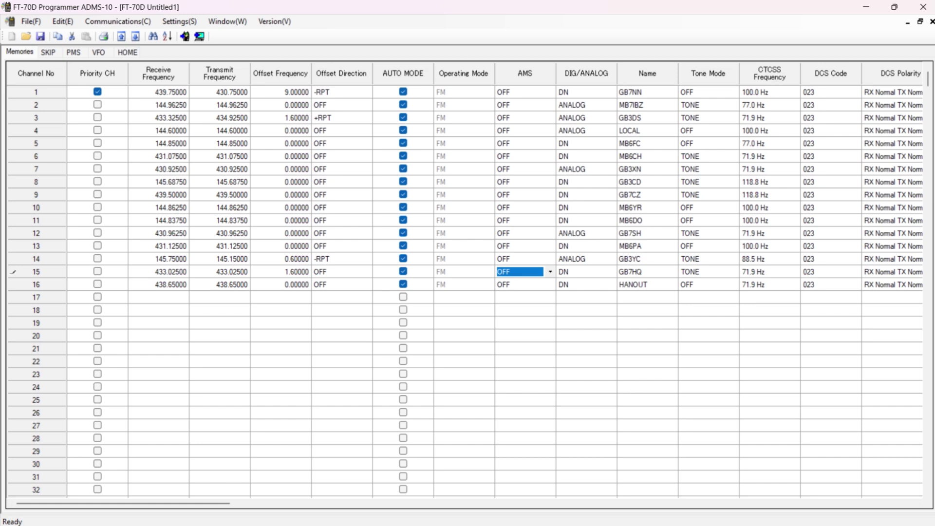
key("alt+Tab")
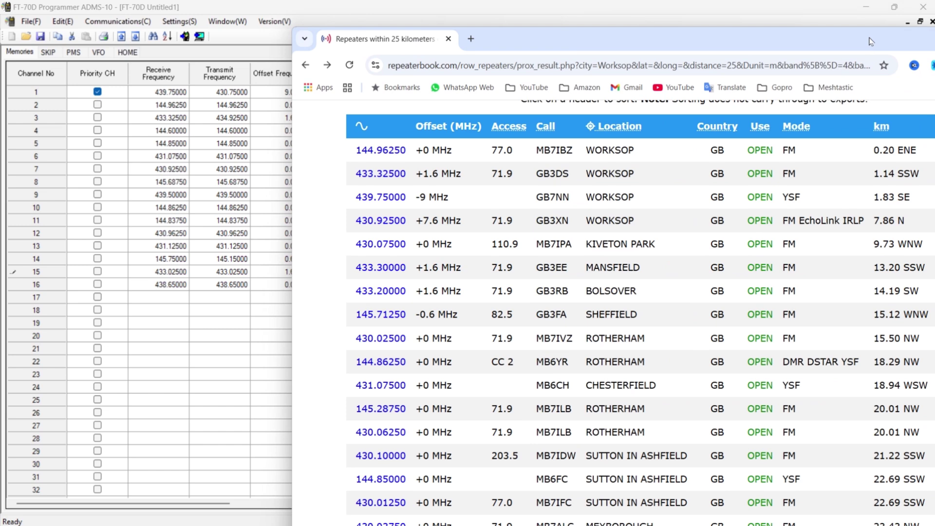
Bring RepeaterBook forward and open the GB3RB Bolsover repeater's details page.
left_click_drag(791, 39, 525, 331)
scroll(480, 460, "down", 7)
scroll(481, 460, "down", 1)
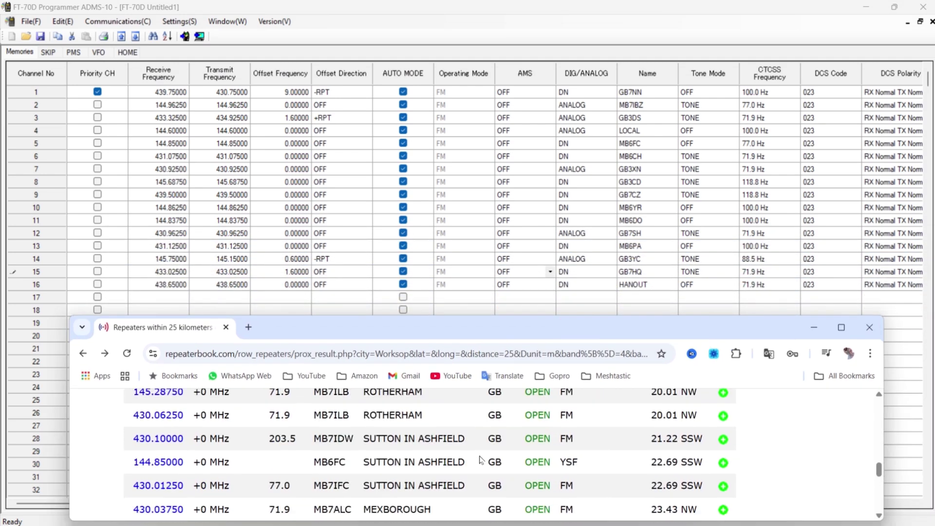
scroll(481, 460, "down", 1)
scroll(480, 459, "up", 3)
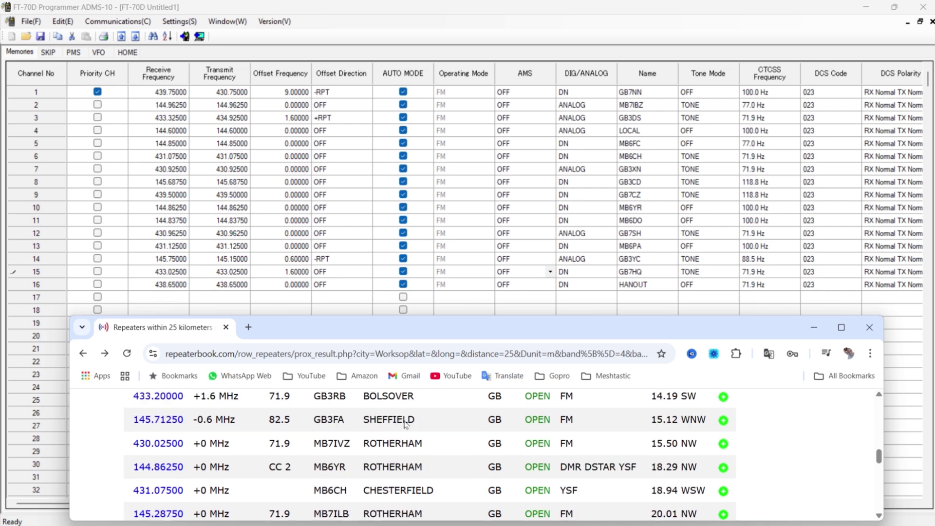
left_click(164, 401)
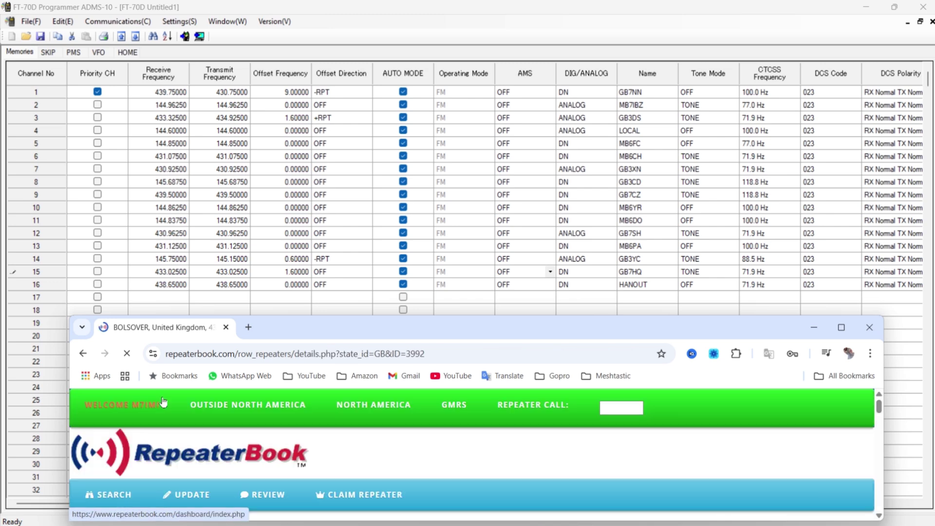
Copy the 433.200000 downlink frequency and select memory 17's Receive Frequency cell.
scroll(477, 410, "down", 5)
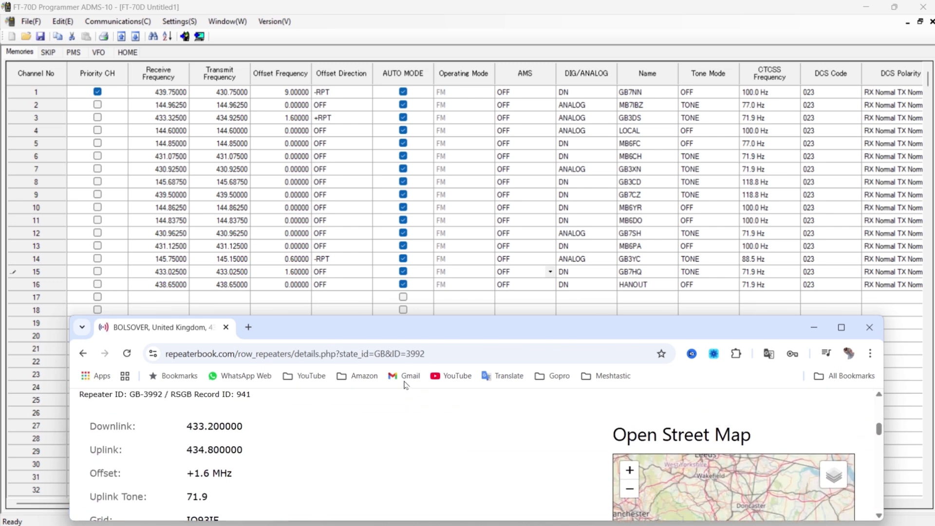
double_click(214, 428)
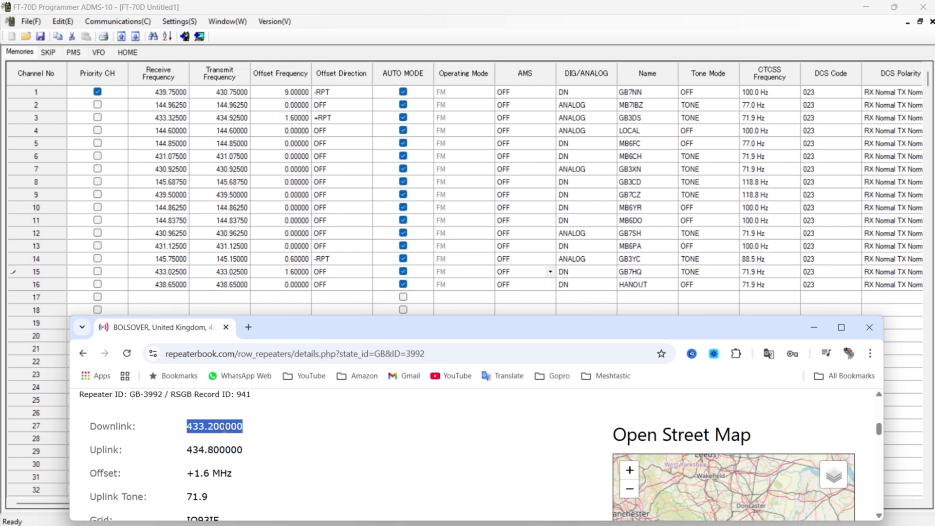
right_click(222, 427)
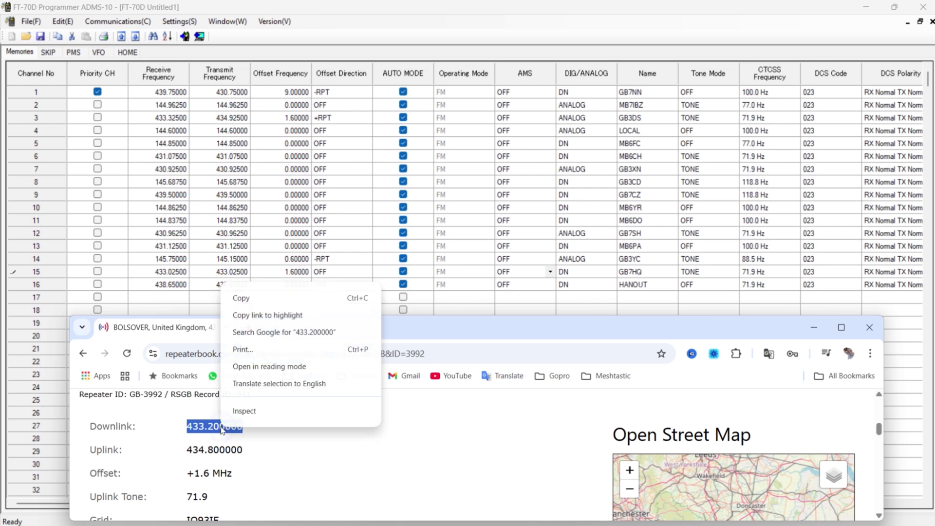
left_click(247, 301)
left_click(163, 297)
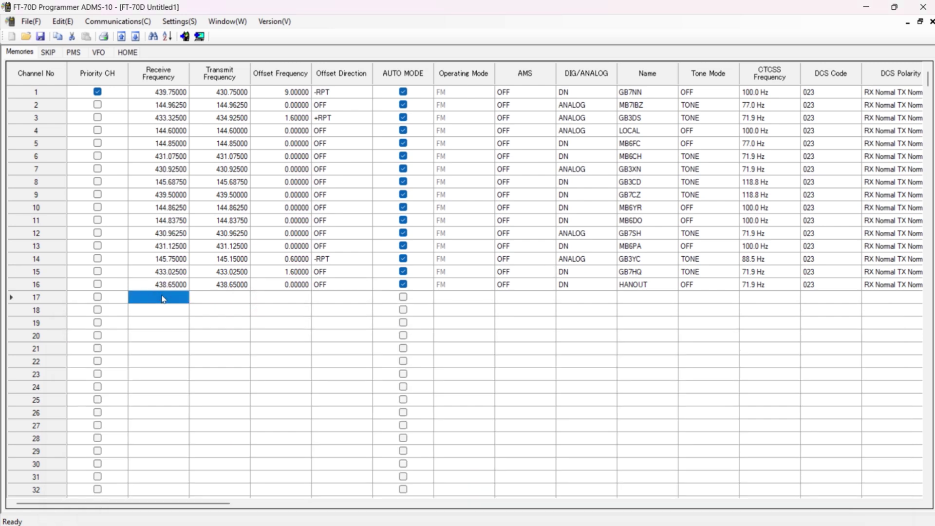
left_click(162, 296)
Paste 433.200000 as memory 17's receive frequency and commit the entry.
right_click(163, 295)
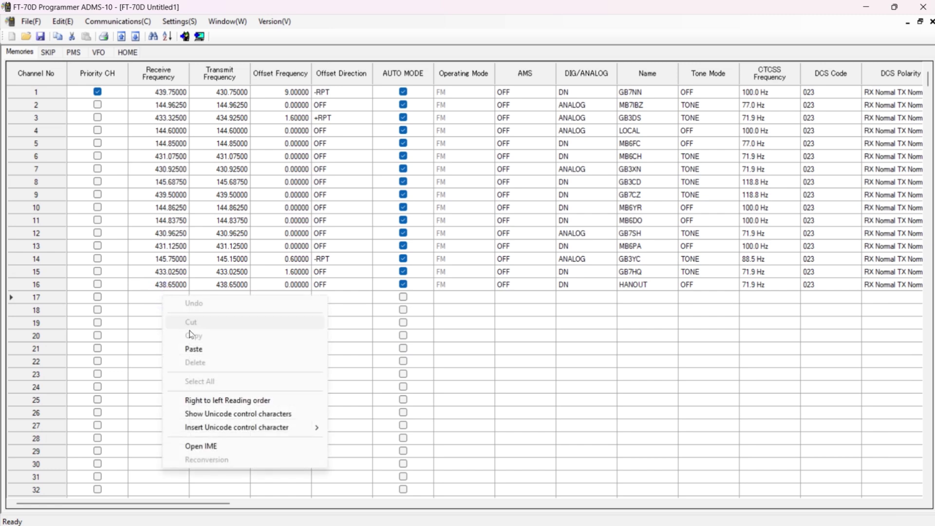
left_click(208, 350)
key("alt+Tab")
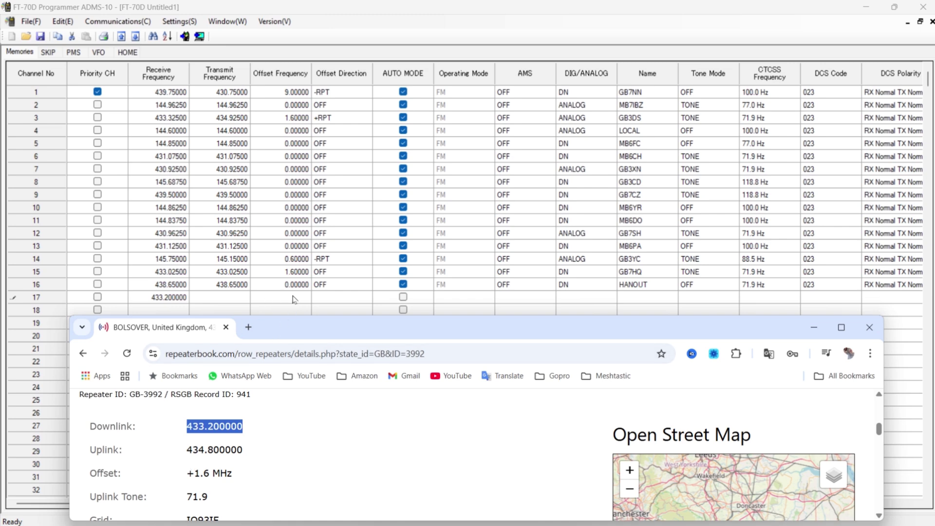
key("Return")
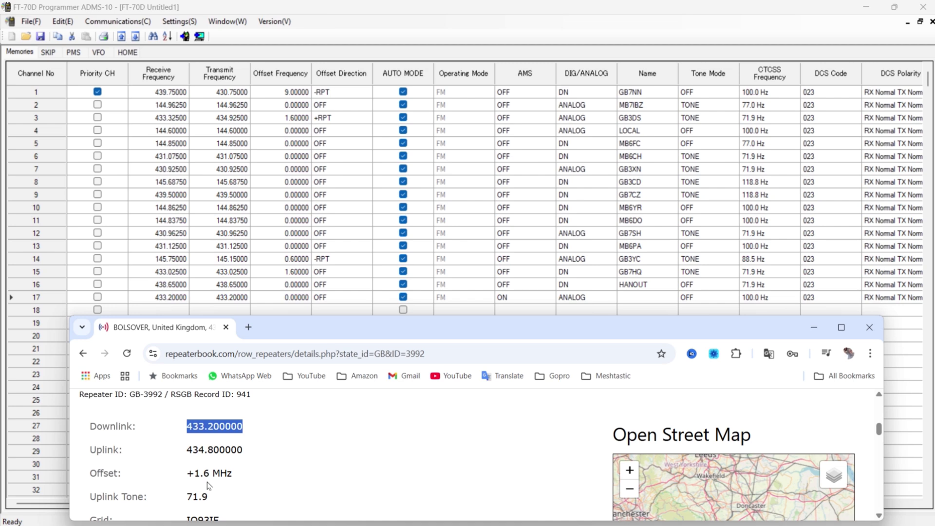
Set memory 17's offset direction to +RPT and offset frequency to 1.60000.
left_click(344, 298)
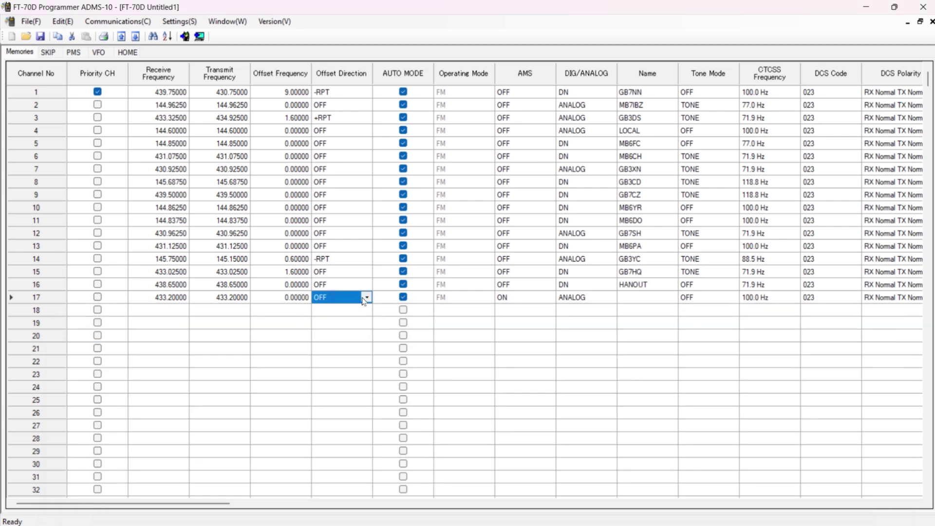
left_click(366, 298)
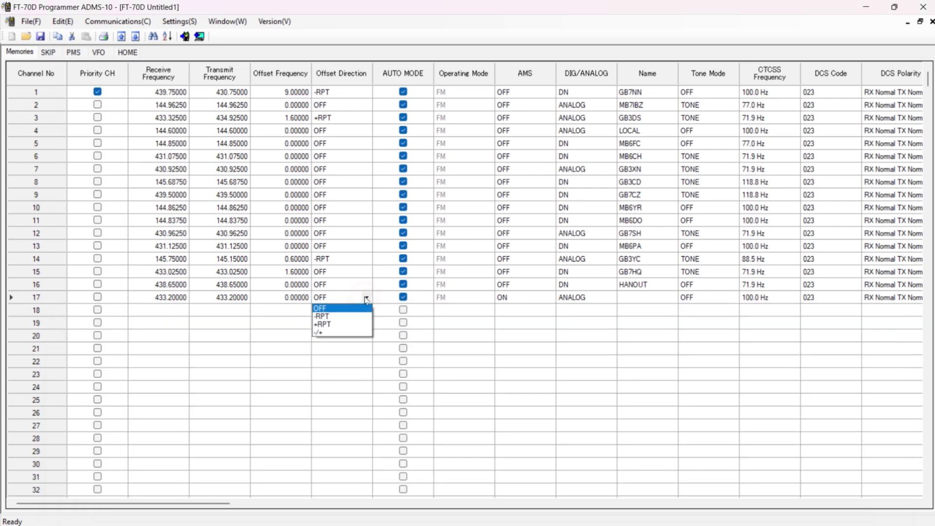
left_click(333, 324)
left_click(298, 299)
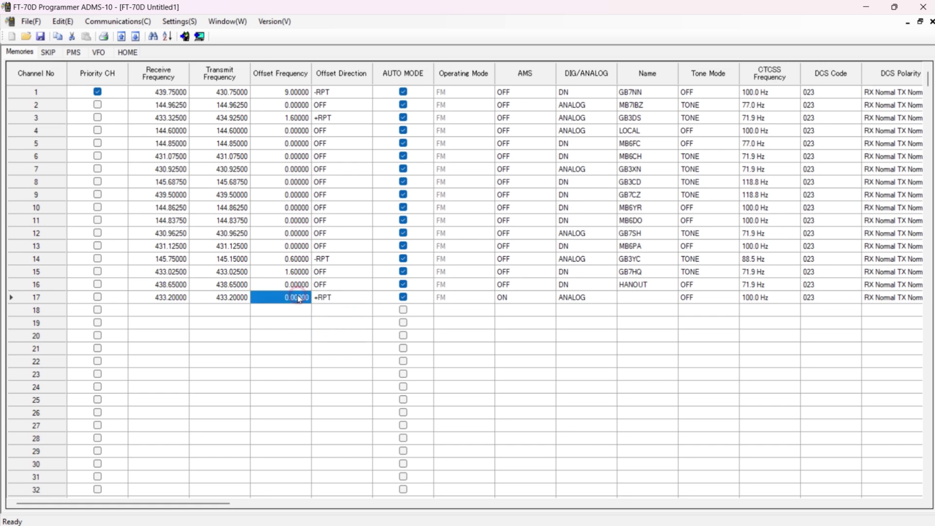
left_click(298, 297)
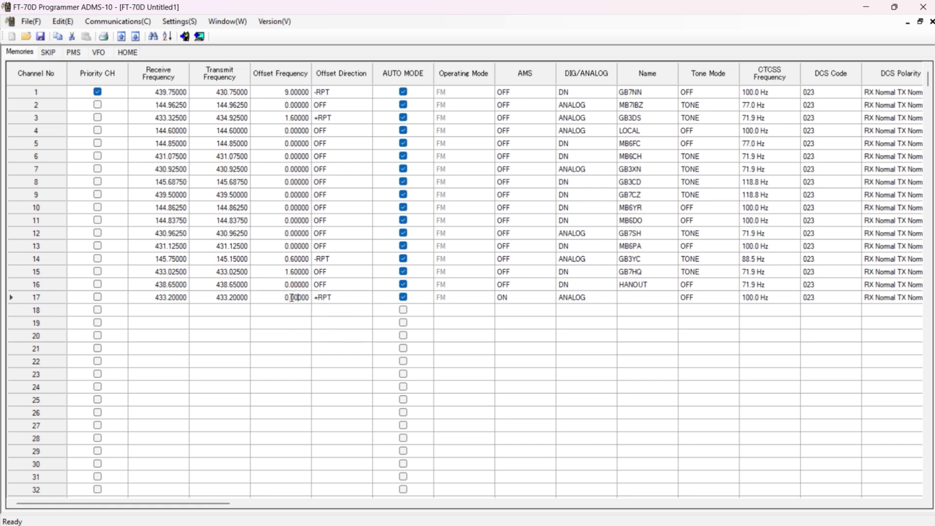
left_click(285, 296)
key("alt+Tab")
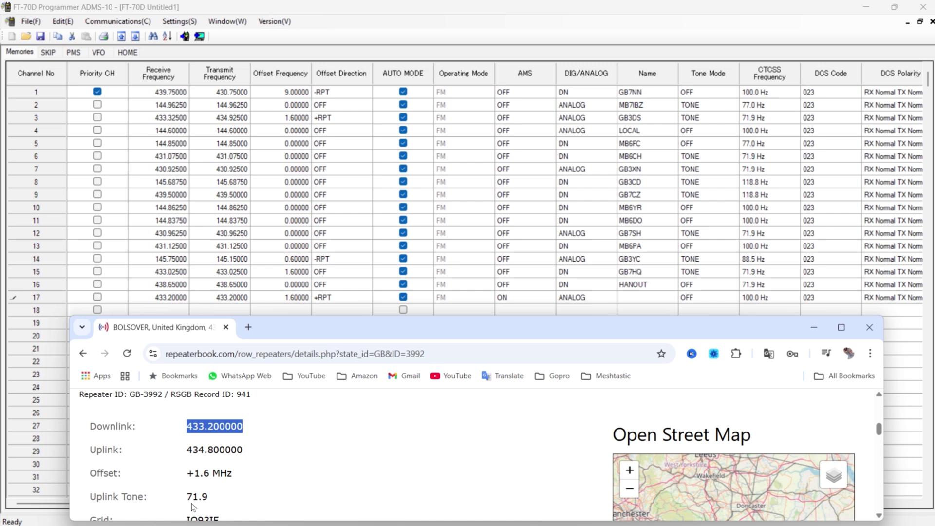
Set memory 17's tone mode to TONE with a 71.9 Hz CTCSS tone.
left_click(715, 298)
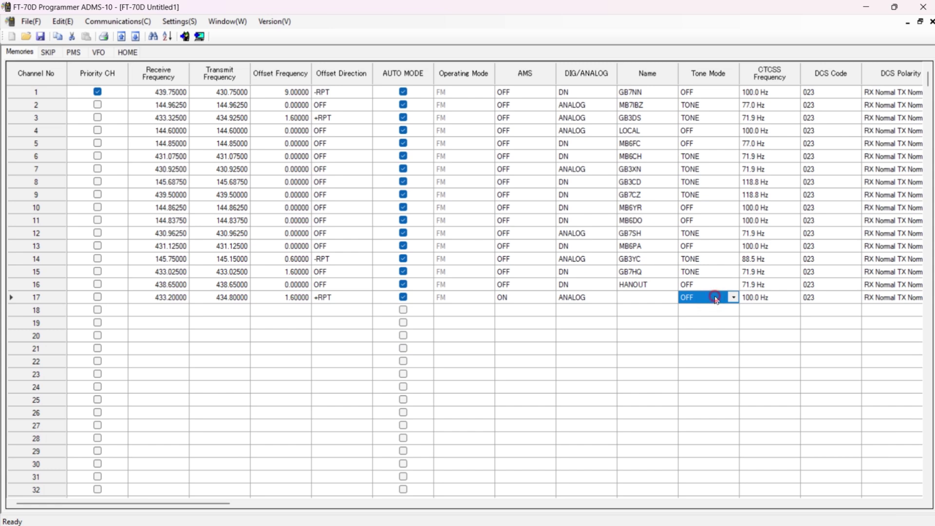
scroll(715, 298, "down", 1)
left_click(796, 300)
left_click(795, 298)
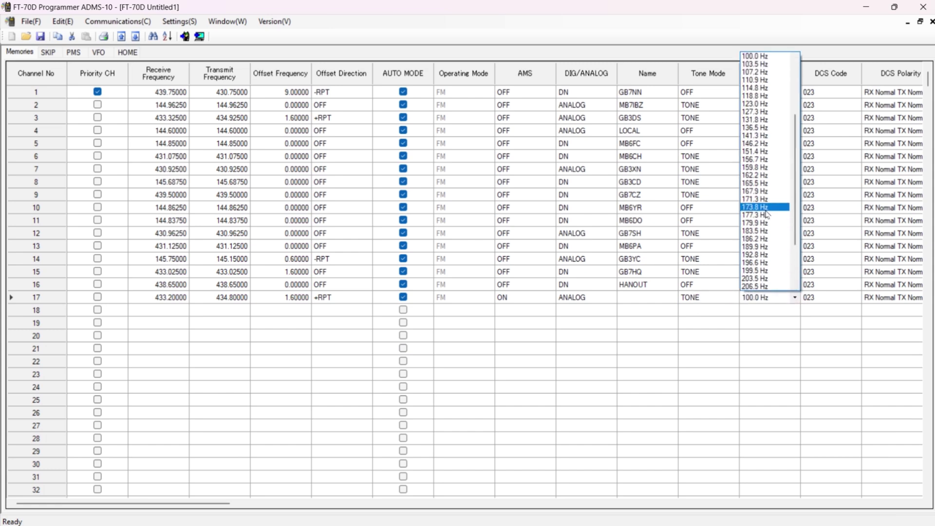
scroll(766, 215, "up", 2)
scroll(767, 214, "up", 2)
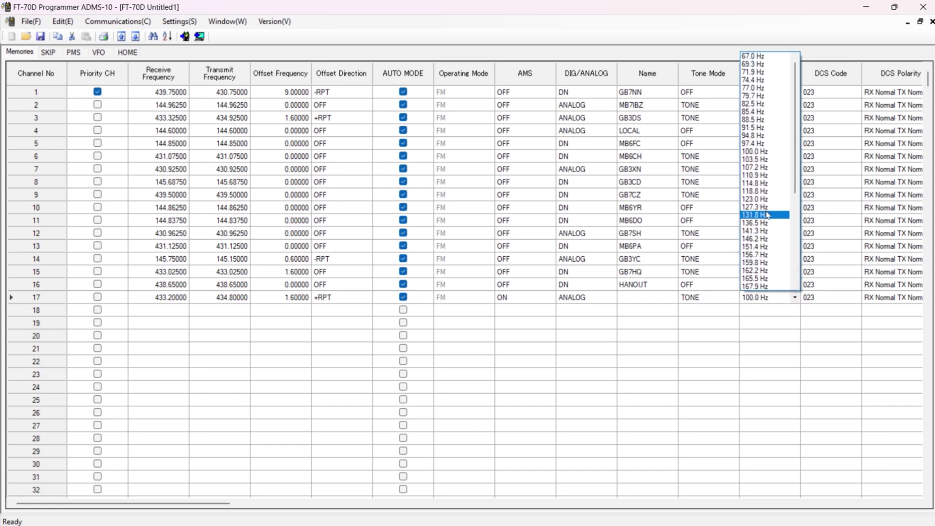
left_click(764, 73)
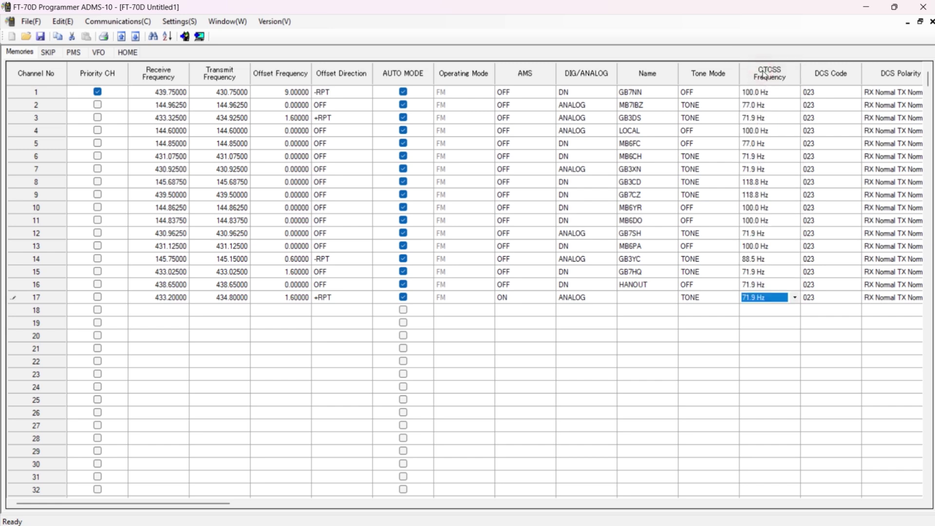
Copy the repeater call sign GB3RB from the RepeaterBook details page.
key("alt+Tab")
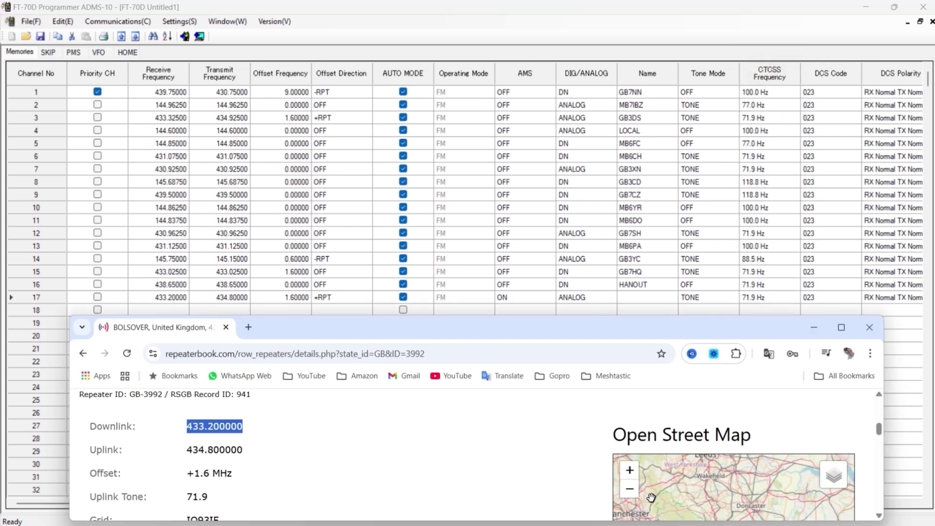
scroll(510, 469, "up", 3)
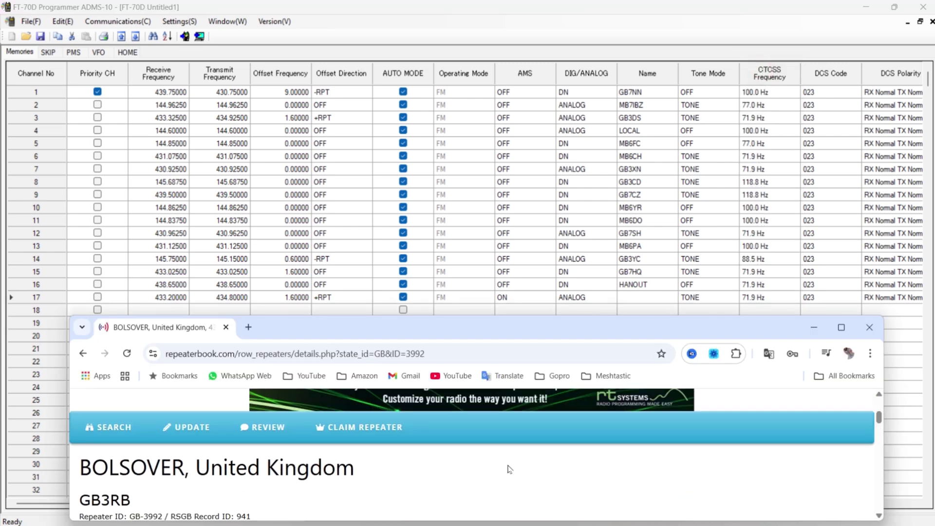
scroll(510, 470, "down", 1)
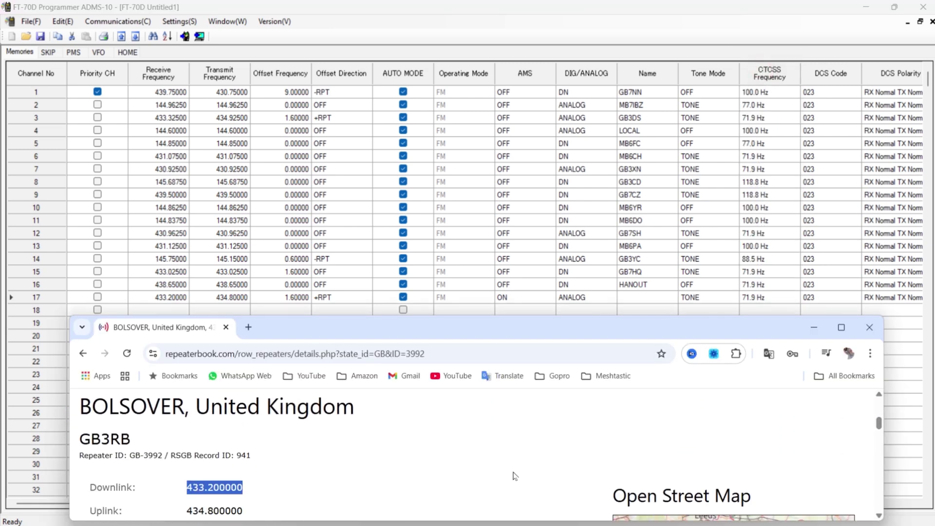
left_click(96, 436)
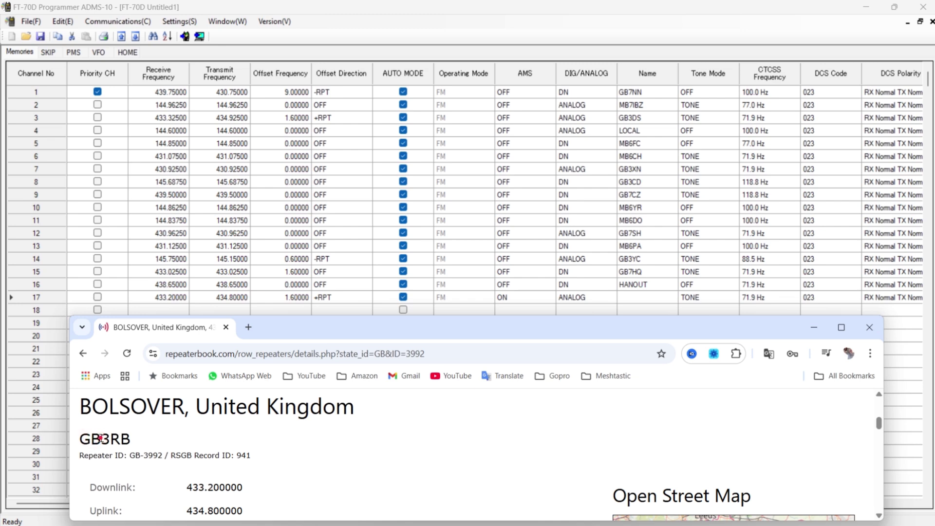
double_click(99, 437)
right_click(100, 438)
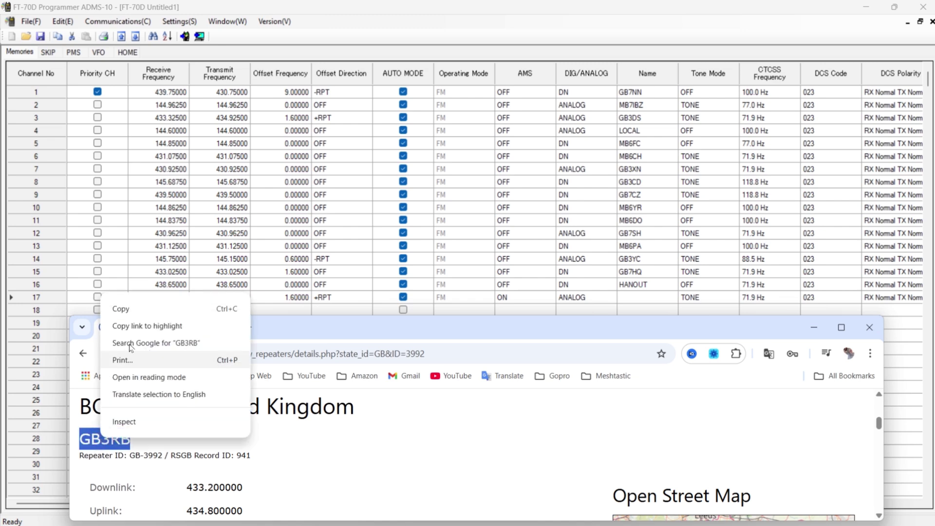
left_click(129, 310)
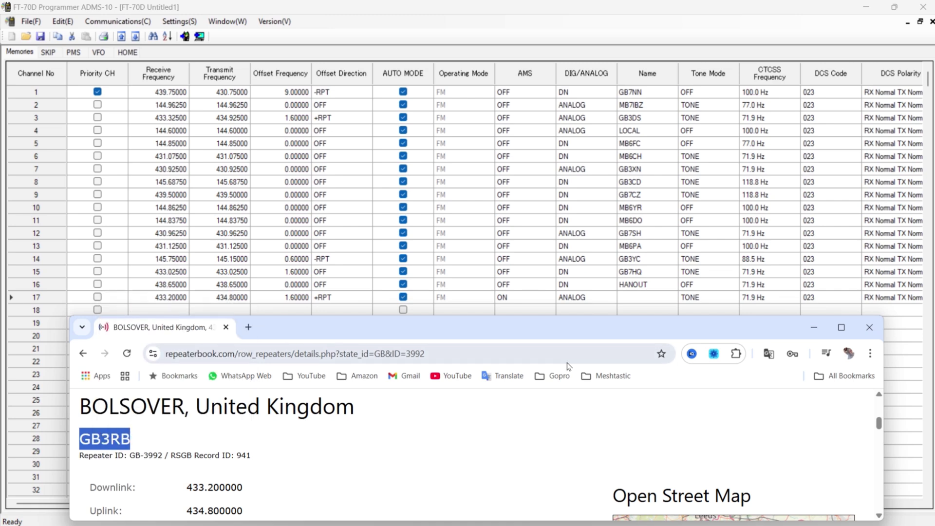
Paste GB3RB as memory 17's name.
left_click(639, 297)
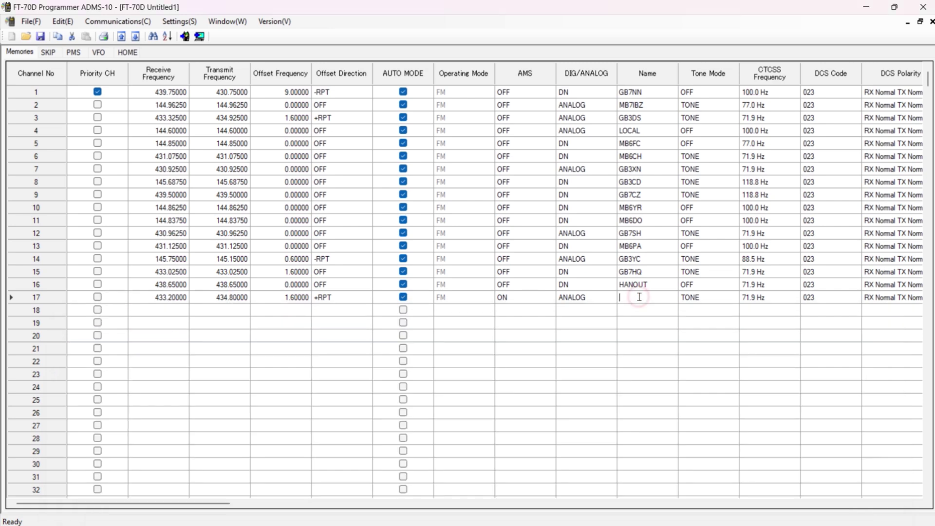
right_click(639, 297)
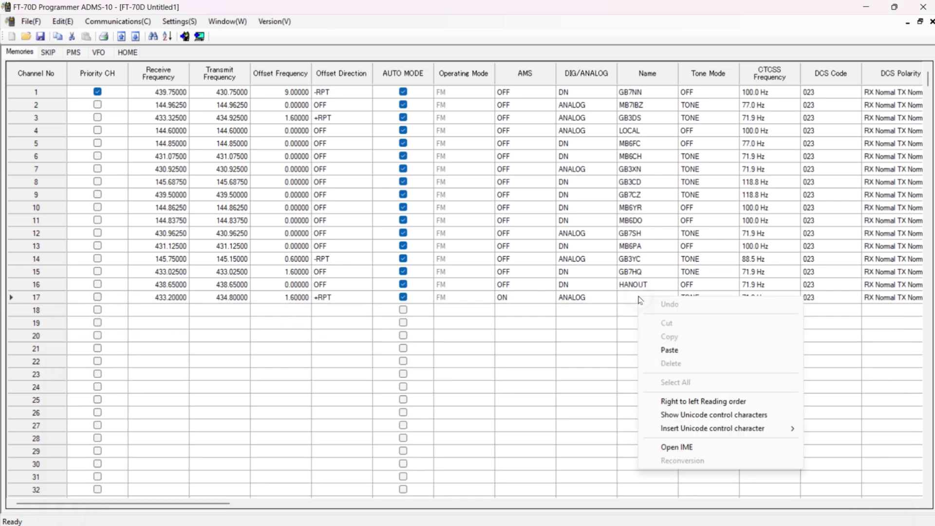
left_click(670, 350)
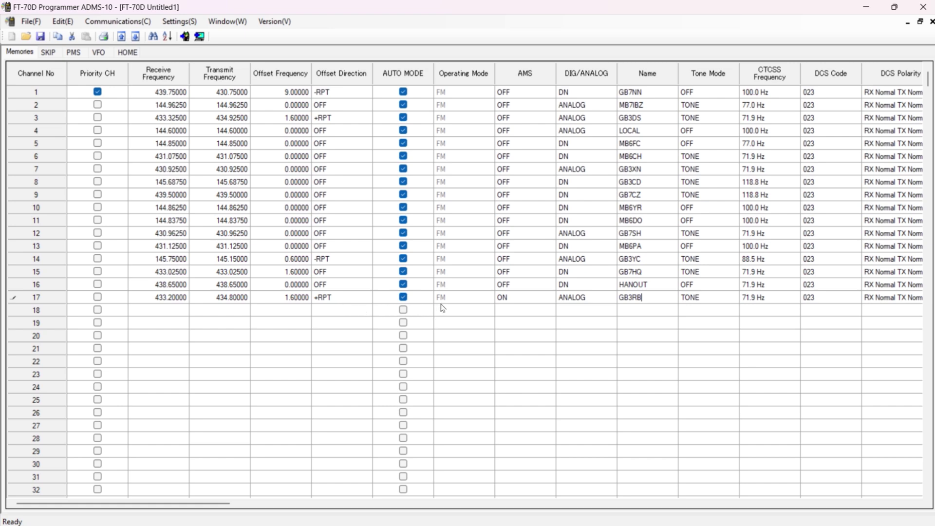
Set memory 17's AMS setting to OFF.
left_click(520, 301)
left_click(550, 298)
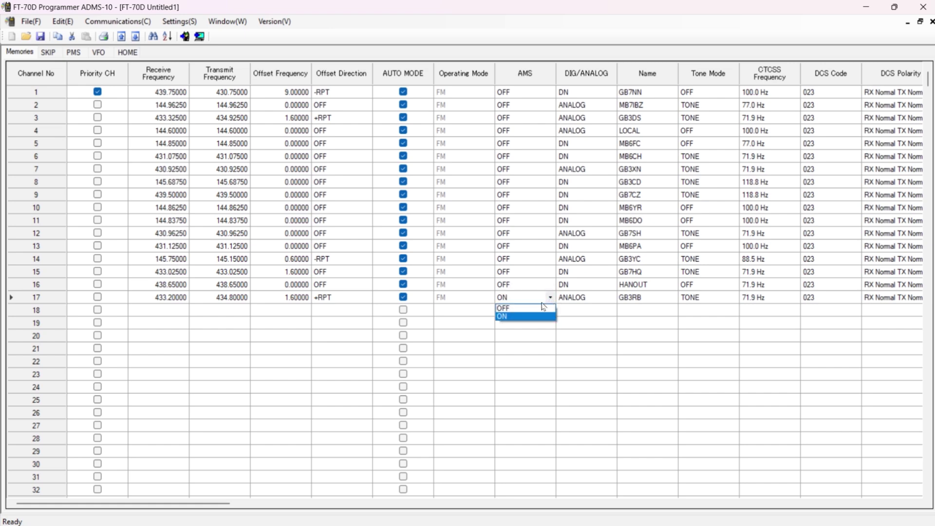
left_click(538, 308)
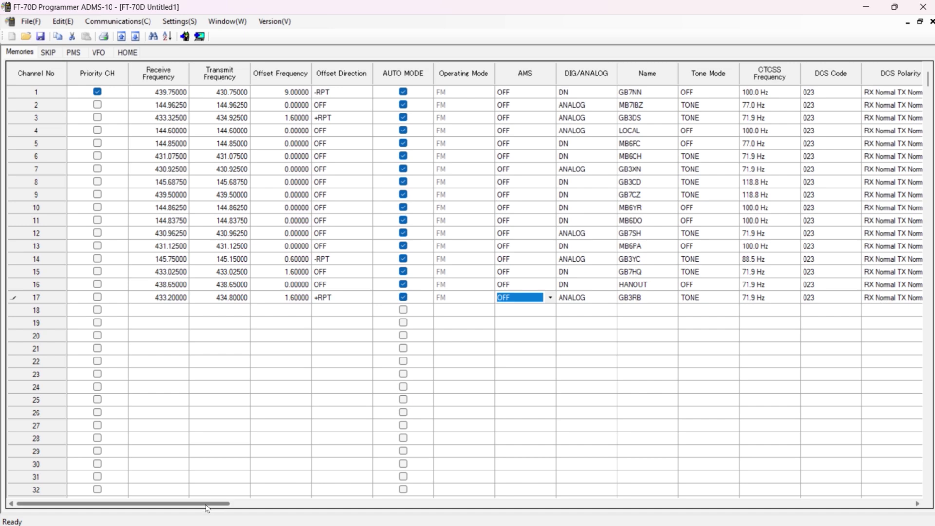
left_click_drag(207, 508, 129, 520)
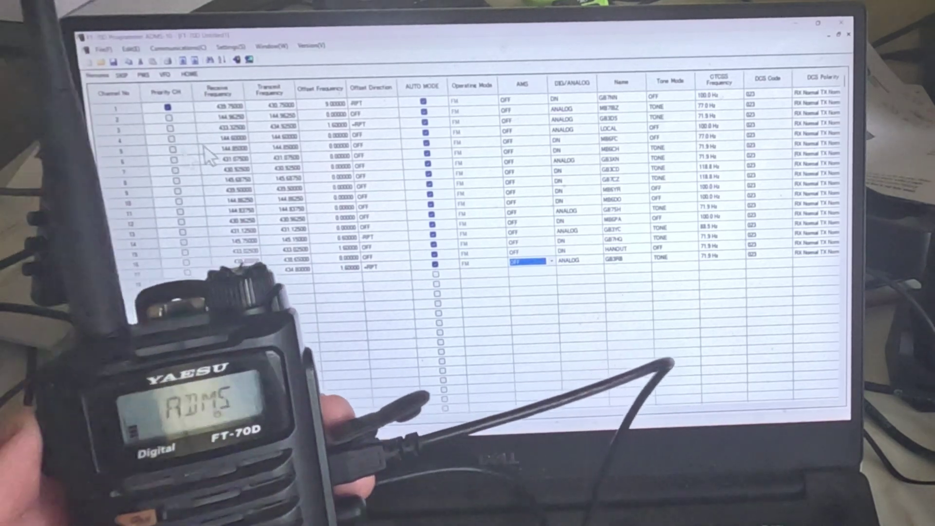
Send the 17-channel memory data to the FT-70D and confirm the transfer.
left_click(177, 48)
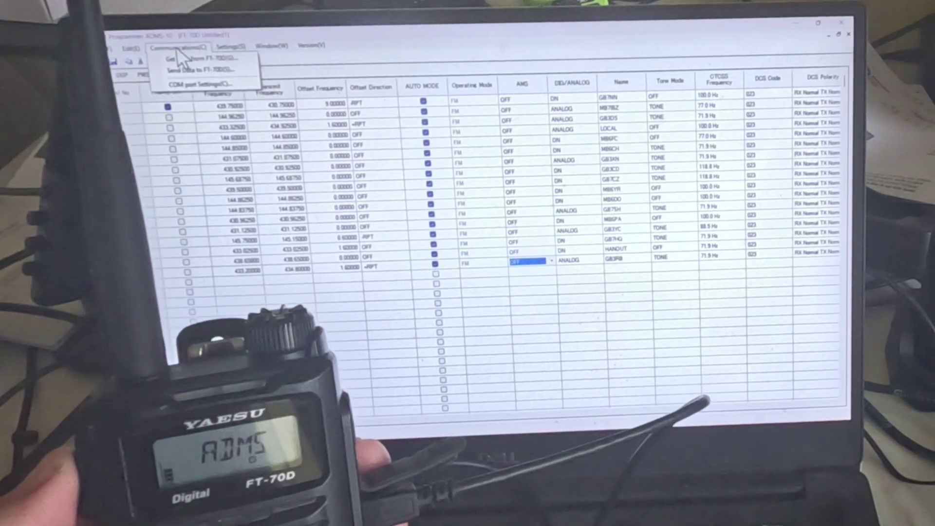
left_click(191, 69)
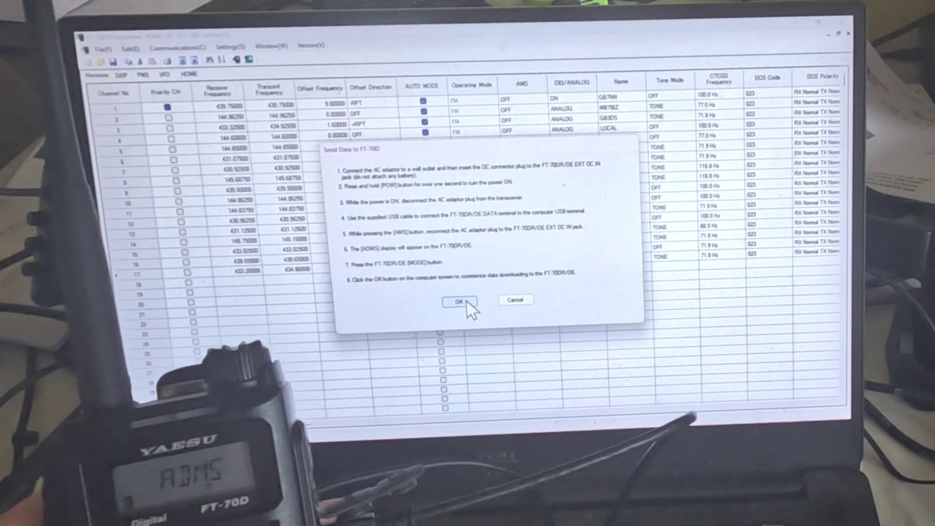
left_click(466, 301)
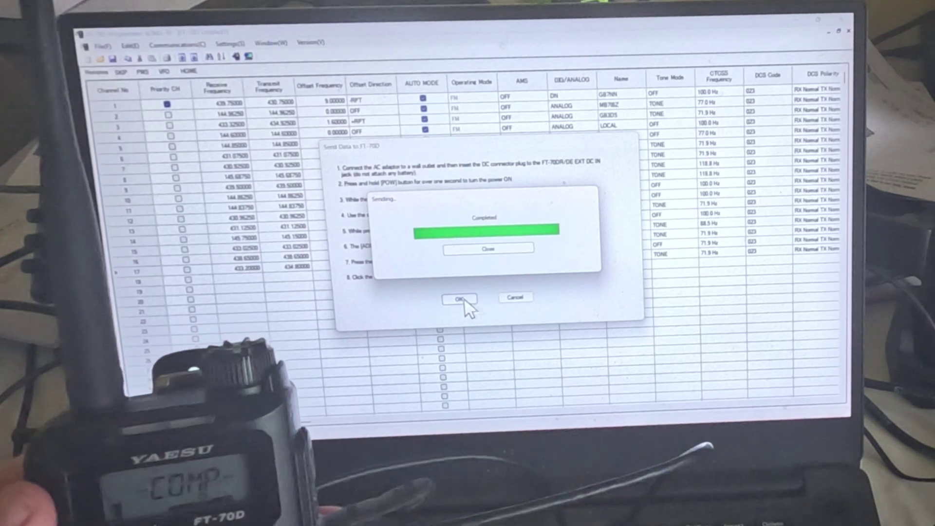
Close the completed Sending dialog to return to the memory grid.
left_click(495, 249)
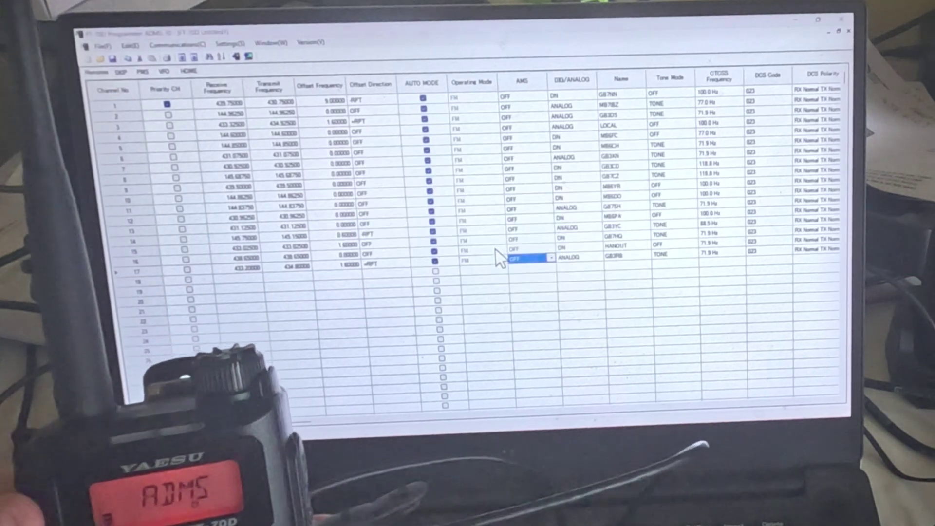